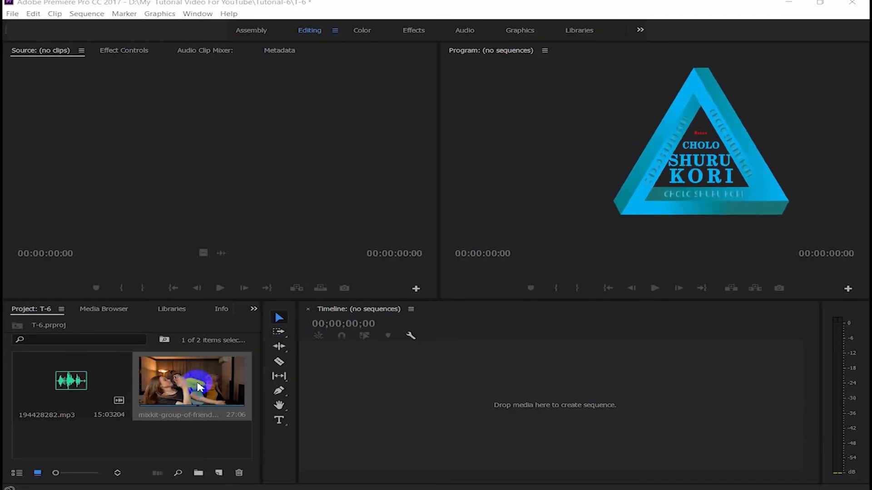
Mark an In point at 00:00:06:00 in mixkit-group-of-friends-partying-happily-4640.mp4 and create a sequence from the clip
{"action": "double_click", "coordinate": [199, 387]}
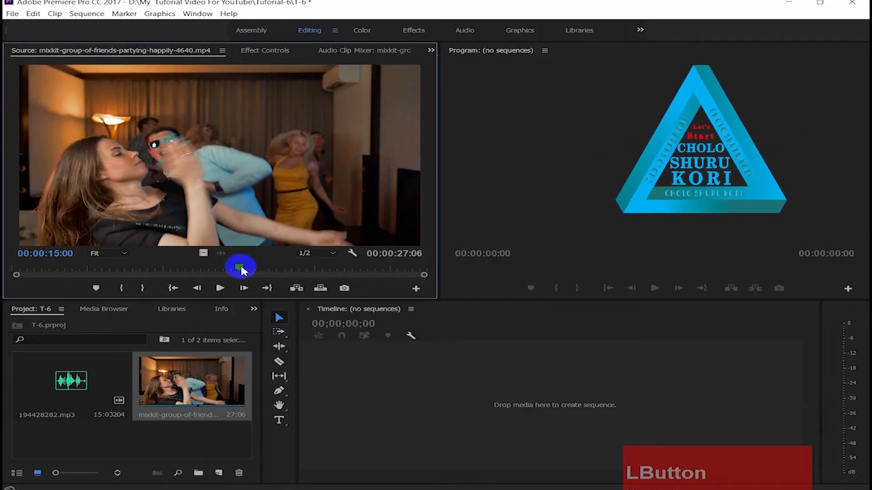
{"action": "left_click_drag", "start_coordinate": [241, 270], "coordinate": [108, 278]}
{"action": "key", "text": "Left"}
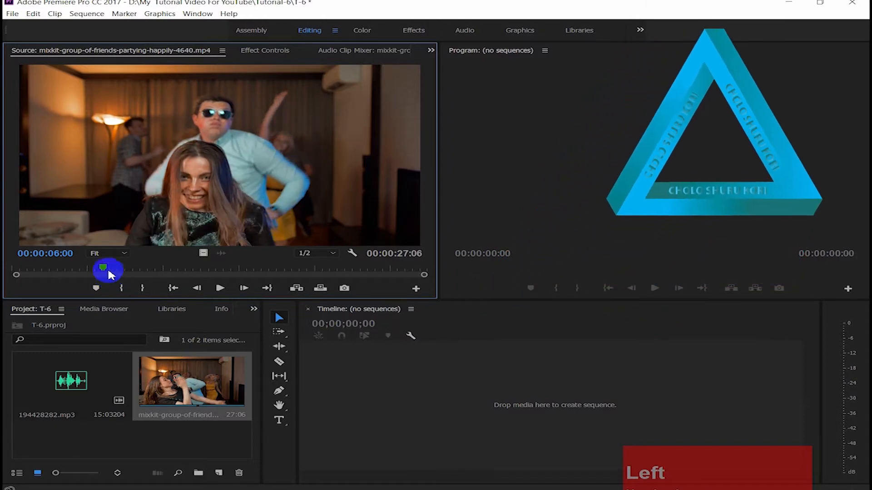
{"action": "left_click", "coordinate": [124, 290]}
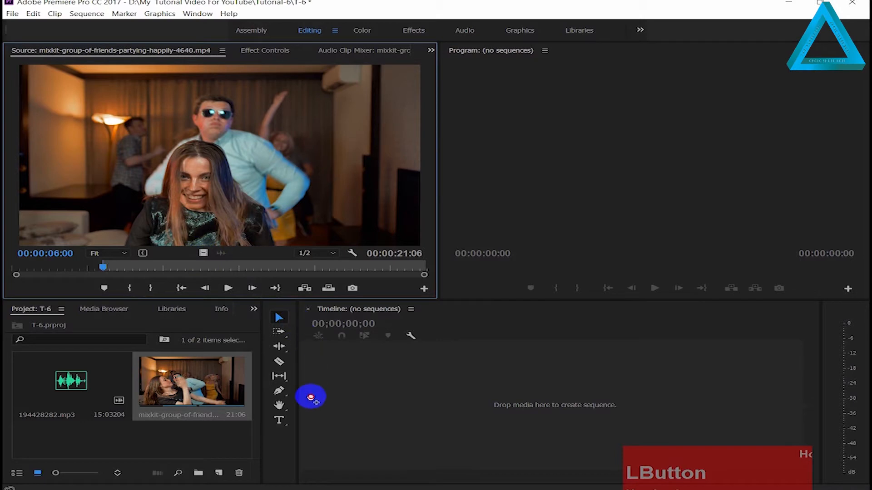
{"action": "left_click_drag", "start_coordinate": [312, 414], "coordinate": [312, 410]}
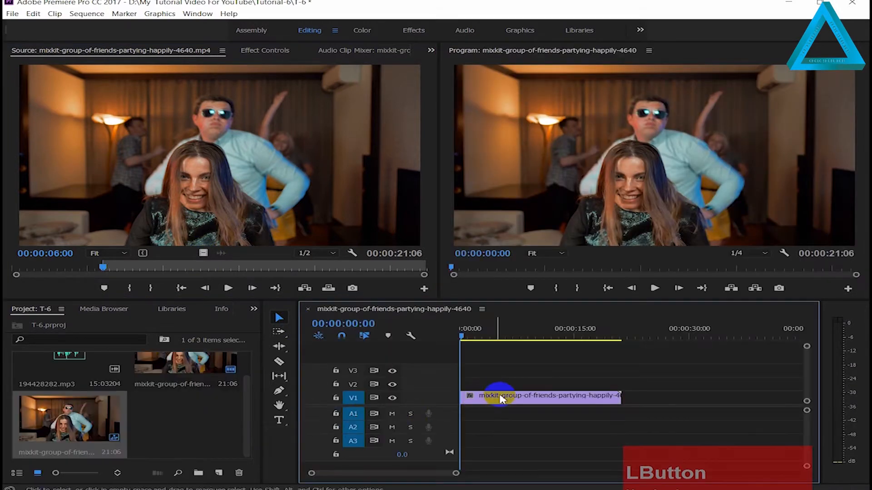
Duplicate the clip onto V2, V3 and V4 and trim the copies' starts to about 2, 5 and 7 seconds
{"action": "left_click_drag", "start_coordinate": [458, 415], "coordinate": [421, 424]}
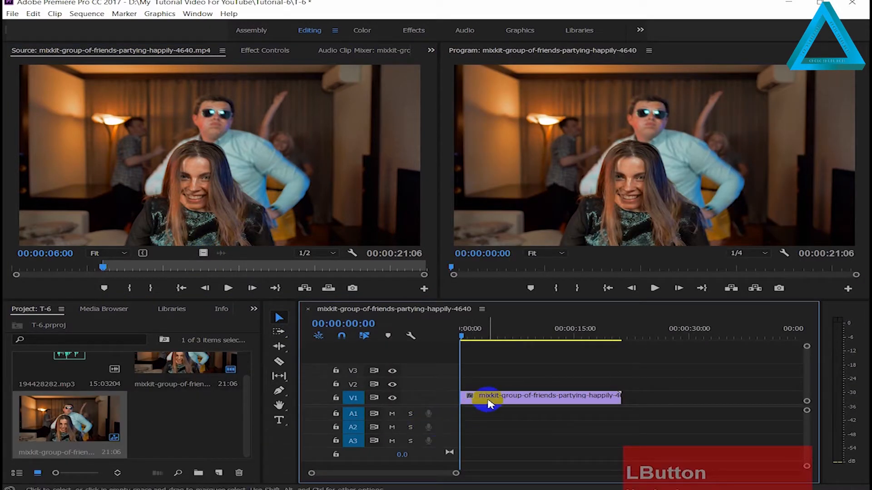
{"action": "mouse_move", "coordinate": [490, 404]}
{"action": "left_mouse_down"}
{"action": "mouse_move", "coordinate": [477, 383]}
{"action": "mouse_move", "coordinate": [484, 364]}
{"action": "mouse_move", "coordinate": [477, 386]}
{"action": "mouse_move", "coordinate": [485, 386]}
{"action": "left_mouse_up"}
{"action": "left_click", "coordinate": [462, 385]}
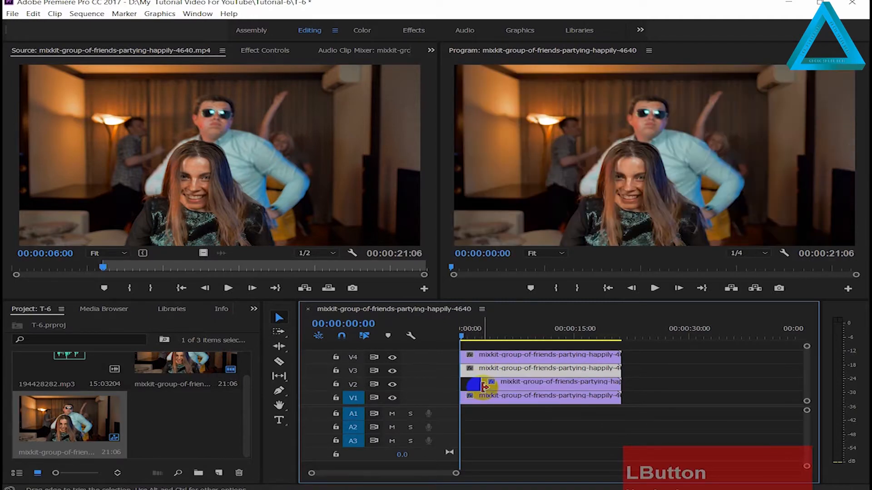
{"action": "left_click_drag", "start_coordinate": [464, 370], "coordinate": [513, 356]}
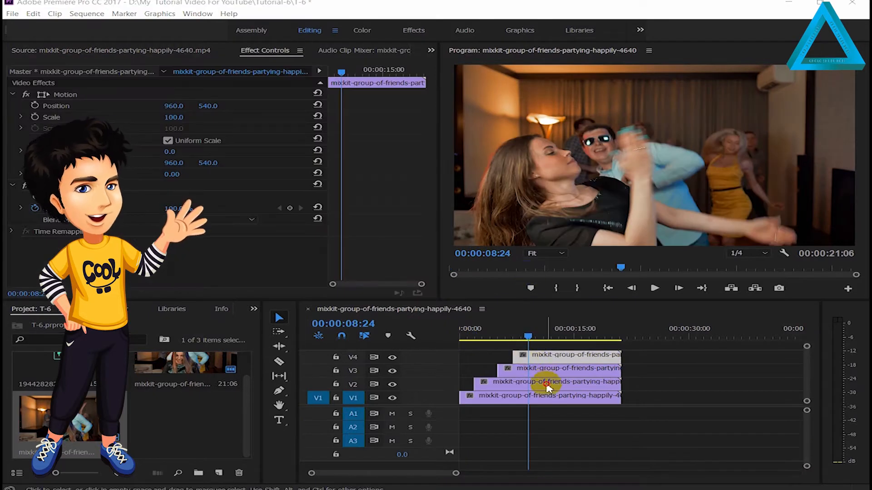
Set the scale of the V2 clip to 80 and of the V3 clip to 65
{"action": "left_click", "coordinate": [548, 385]}
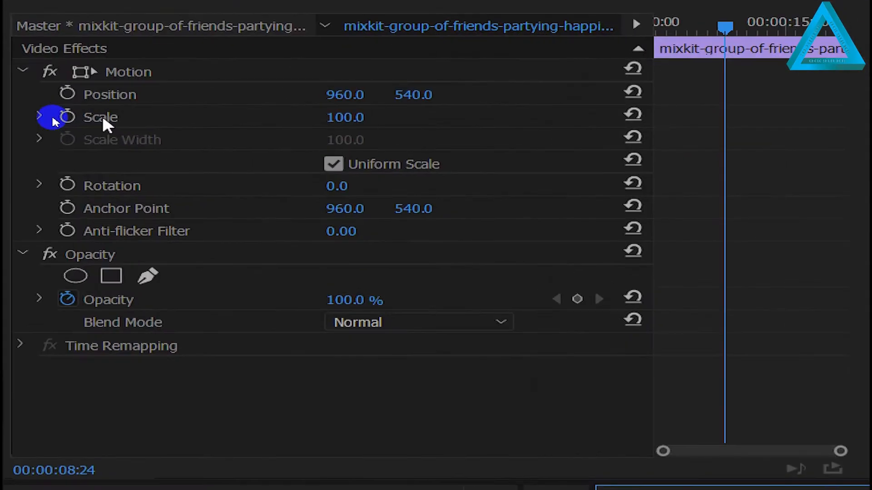
{"action": "left_click", "coordinate": [357, 118]}
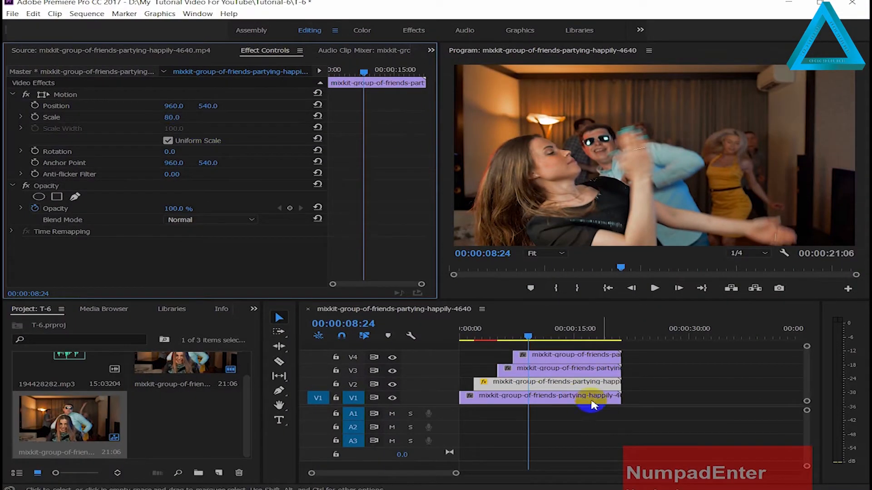
{"action": "left_click", "coordinate": [574, 373]}
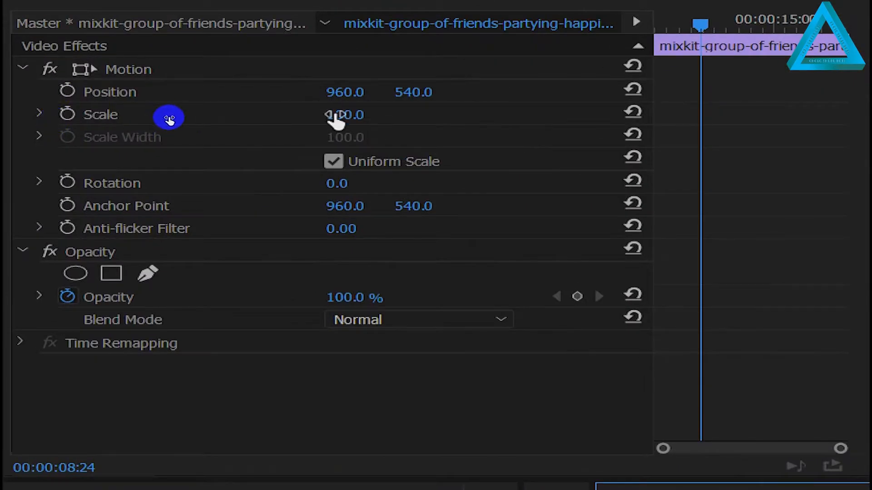
{"action": "left_click", "coordinate": [336, 118]}
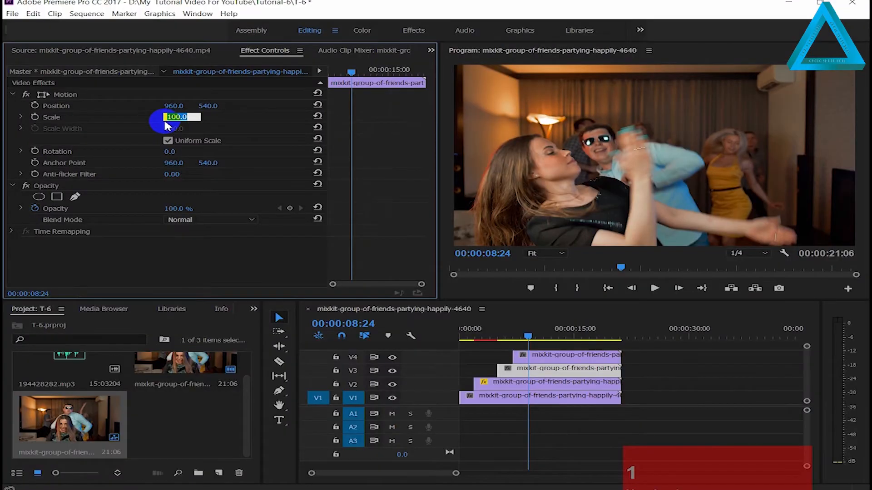
{"action": "type", "text": "65"}
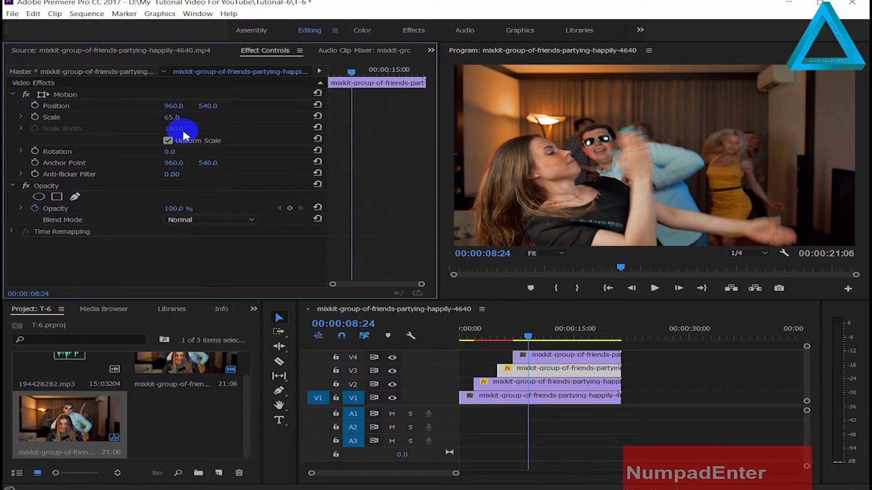
Set the scale of the clip on V4 to 55
{"action": "left_click", "coordinate": [560, 357]}
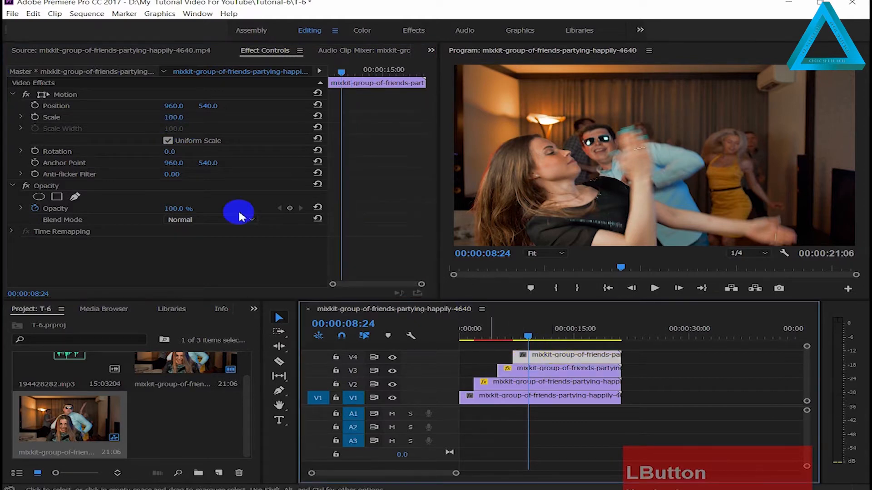
{"action": "left_click", "coordinate": [172, 118]}
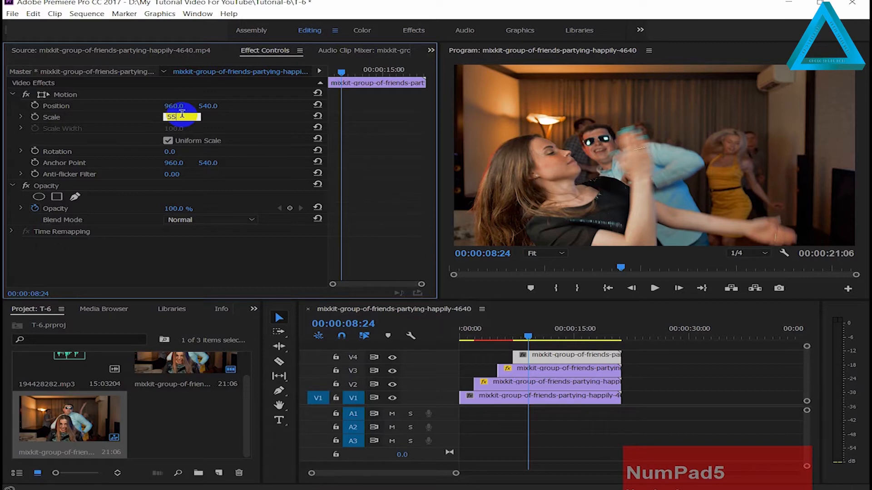
{"action": "type", "text": "55"}
{"action": "key", "text": "KP_Enter"}
Play the sequence from its start to preview the stacked, scaled clips
{"action": "left_click_drag", "start_coordinate": [535, 336], "coordinate": [452, 347]}
{"action": "key", "text": "space"}
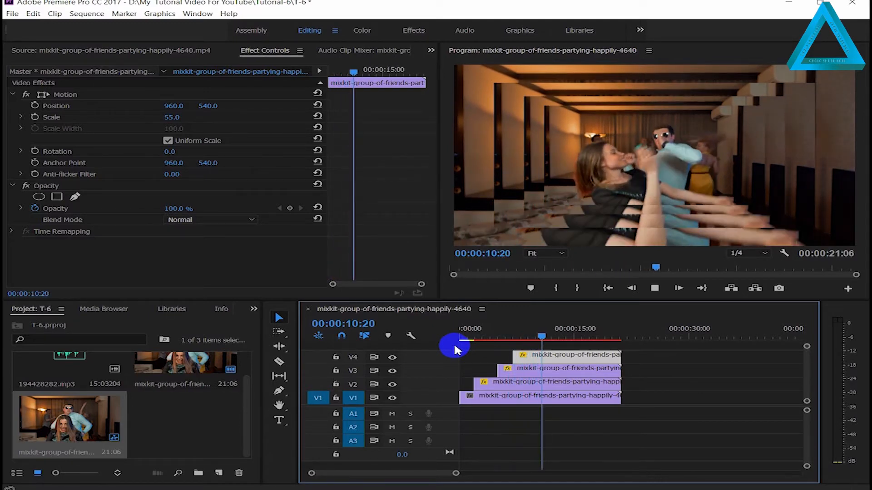
{"action": "key", "text": "space"}
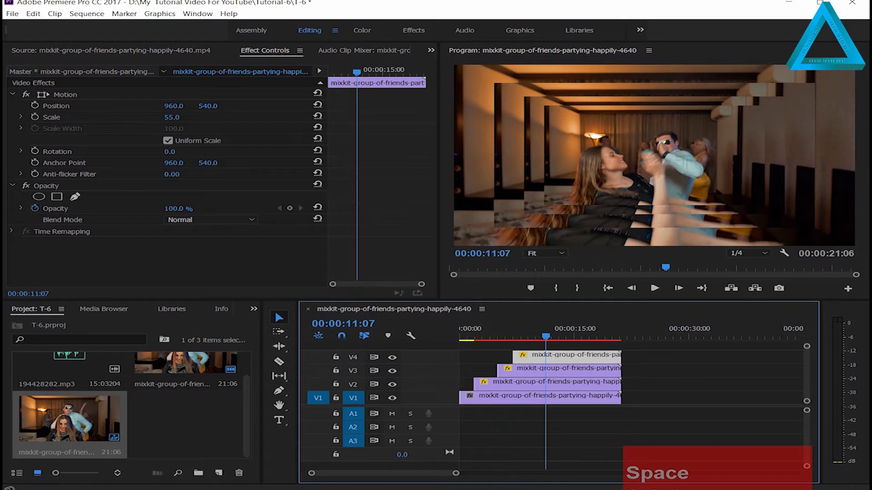
{"action": "left_click", "coordinate": [511, 224]}
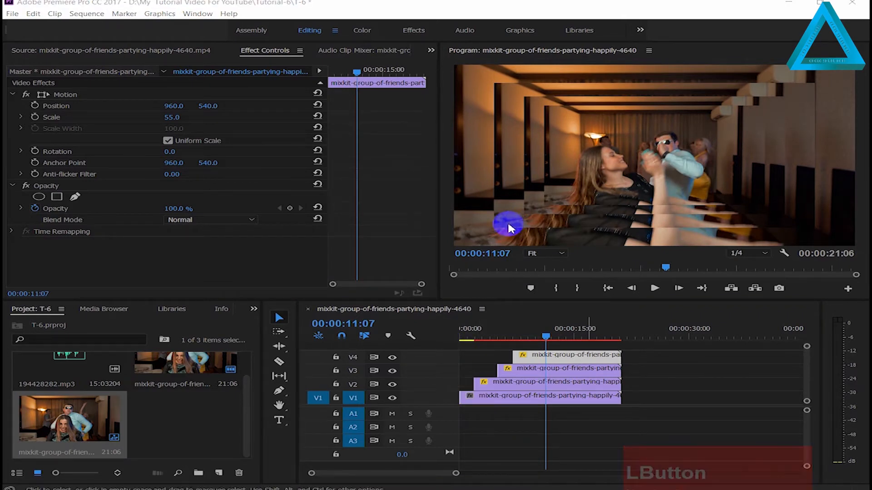
Set the blend mode of the V3 clip to Color Dodge
{"action": "left_click", "coordinate": [562, 373]}
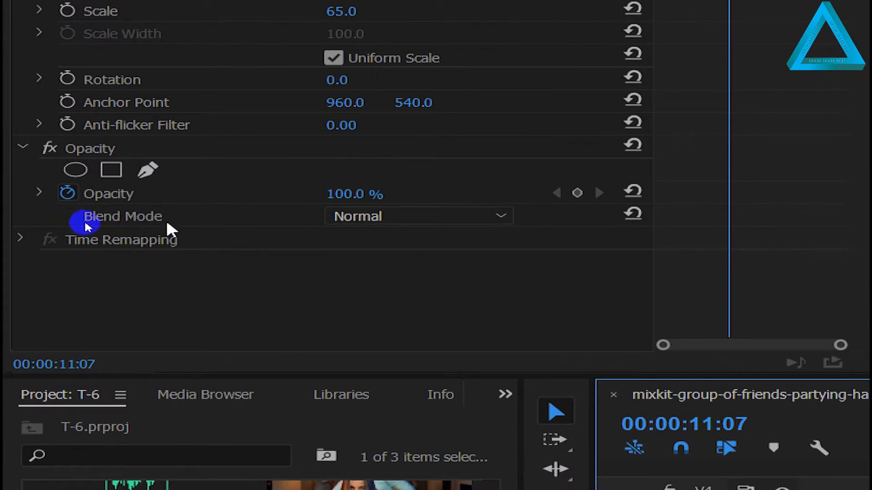
{"action": "left_click", "coordinate": [498, 217]}
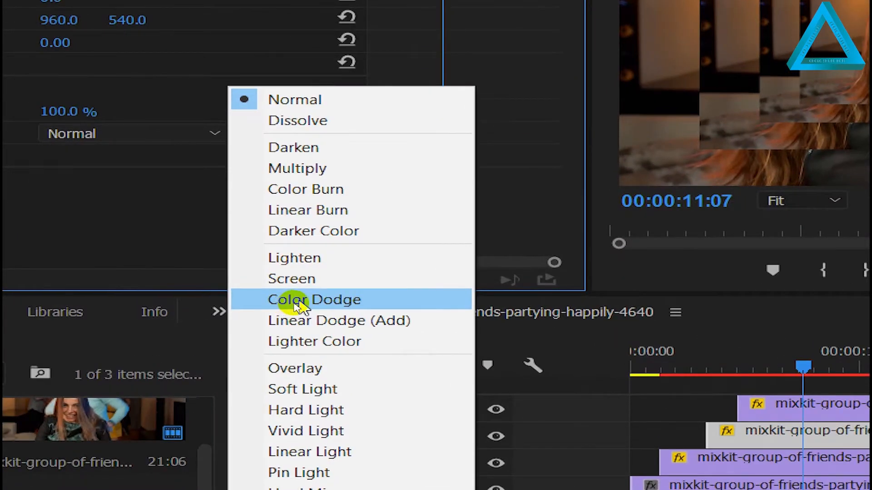
{"action": "left_click", "coordinate": [294, 301]}
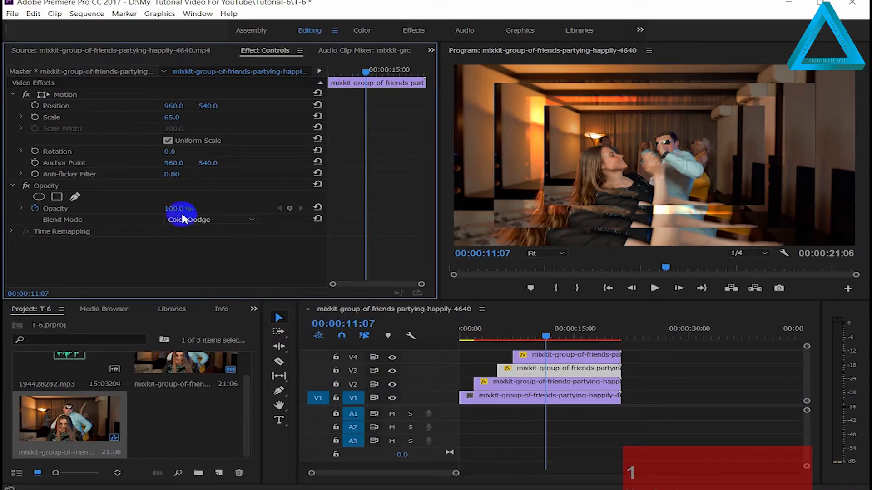
Move the playhead to 00:00:03:05, select the V2 clip and search the effects for "edge f"
{"action": "left_click_drag", "start_coordinate": [545, 336], "coordinate": [484, 345]}
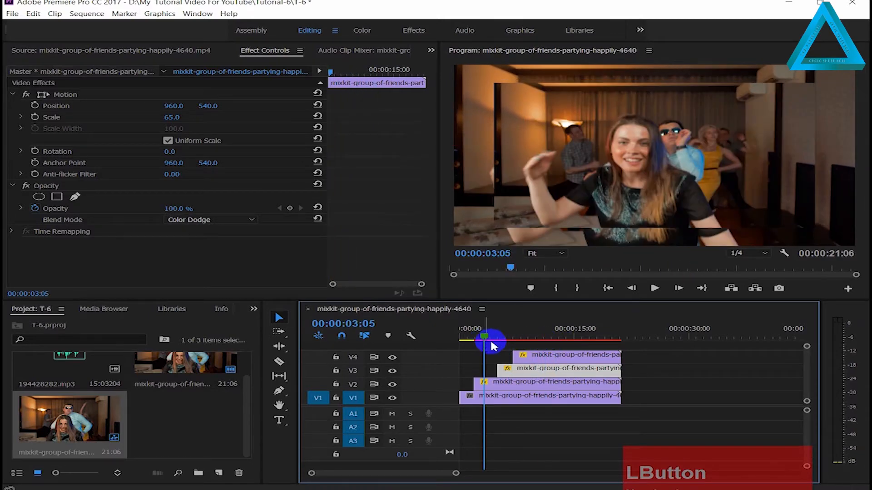
{"action": "left_click", "coordinate": [526, 390]}
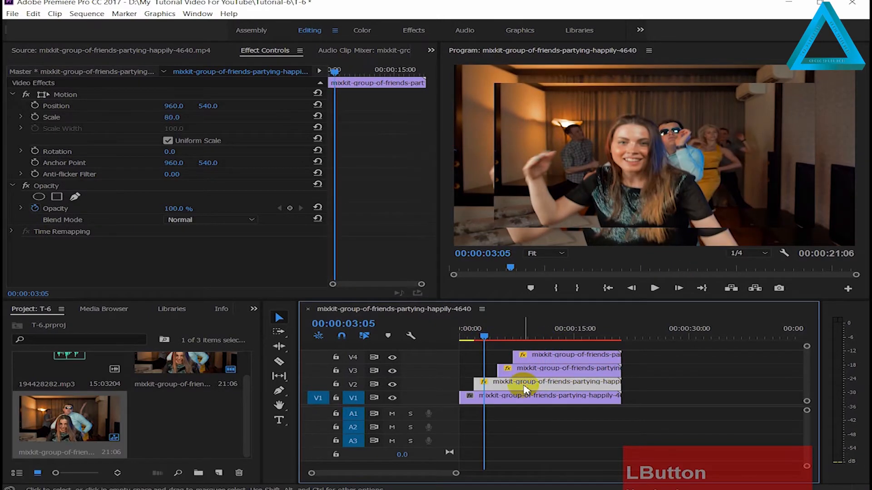
{"action": "left_click", "coordinate": [253, 309]}
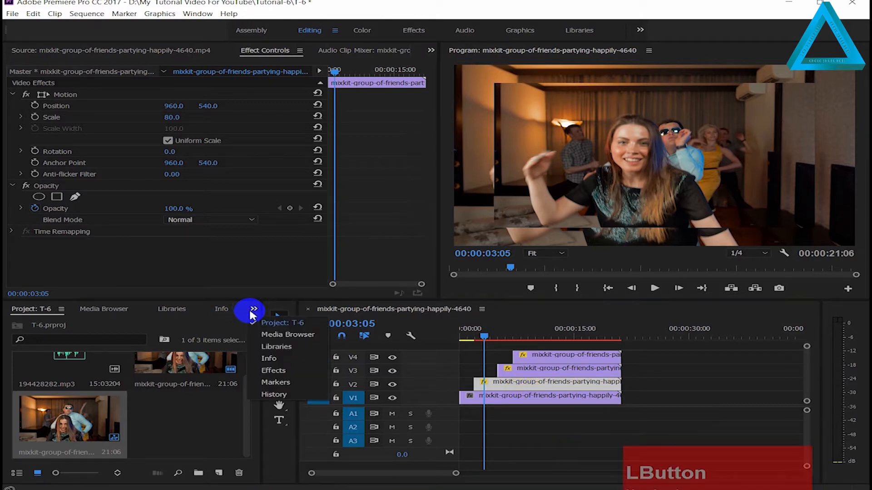
{"action": "left_click", "coordinate": [273, 370]}
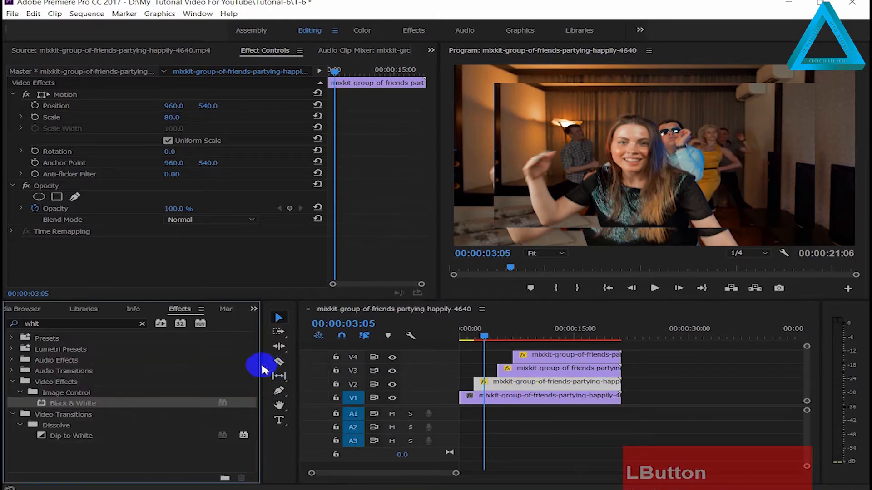
{"action": "left_click_drag", "start_coordinate": [54, 323], "coordinate": [4, 315]}
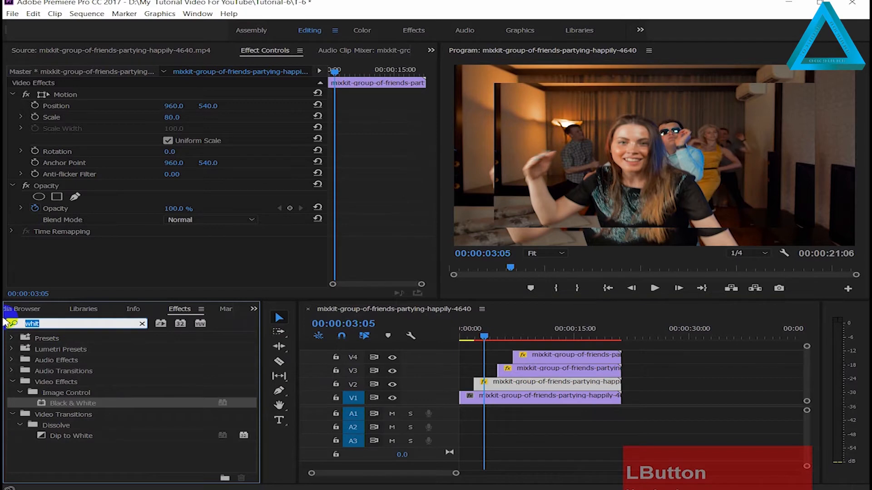
{"action": "type", "text": "edg"}
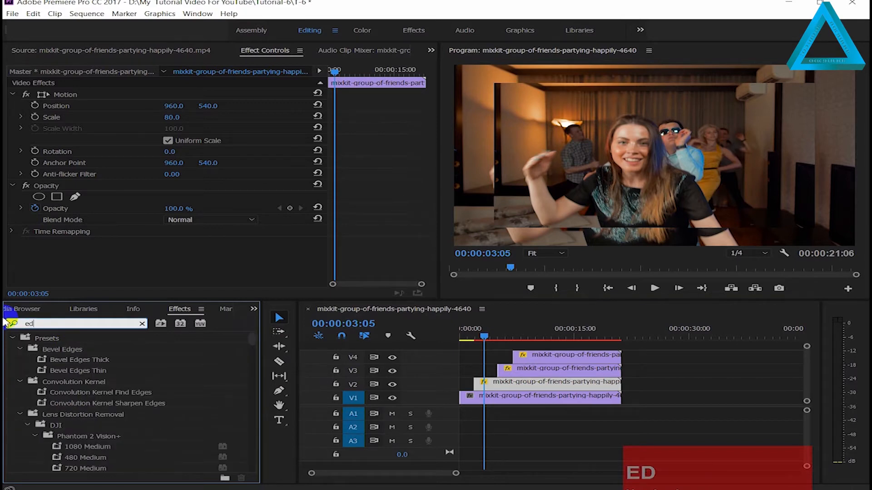
{"action": "type", "text": "e f"}
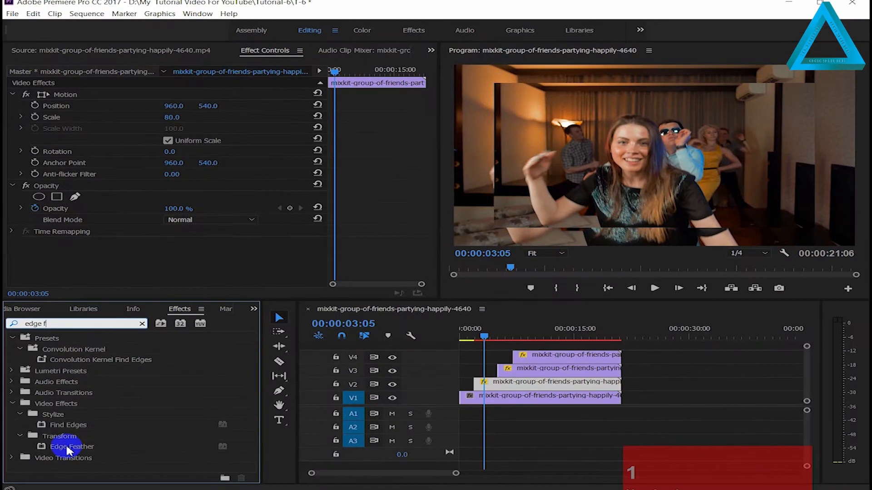
Apply the Edge Feather effect to the V2 clip and set its amount to 20
{"action": "left_click_drag", "start_coordinate": [67, 447], "coordinate": [306, 461]}
{"action": "left_click_drag", "start_coordinate": [480, 410], "coordinate": [503, 385]}
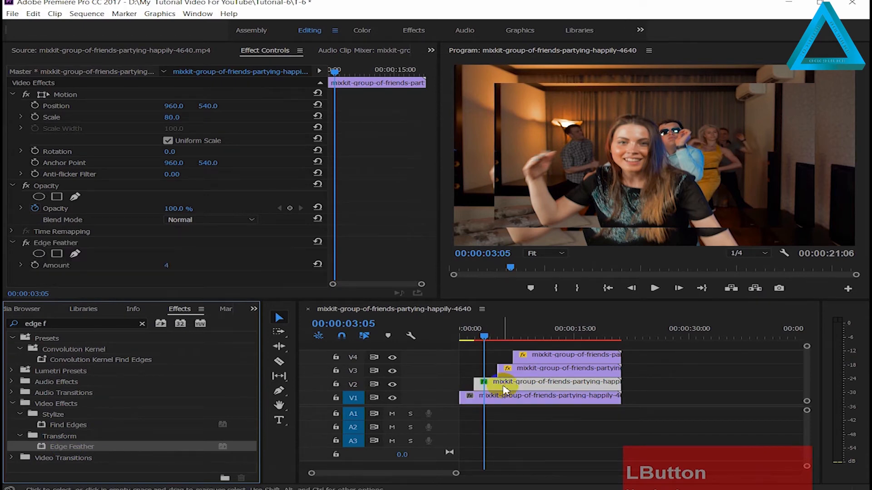
{"action": "left_click_drag", "start_coordinate": [499, 385], "coordinate": [499, 385]}
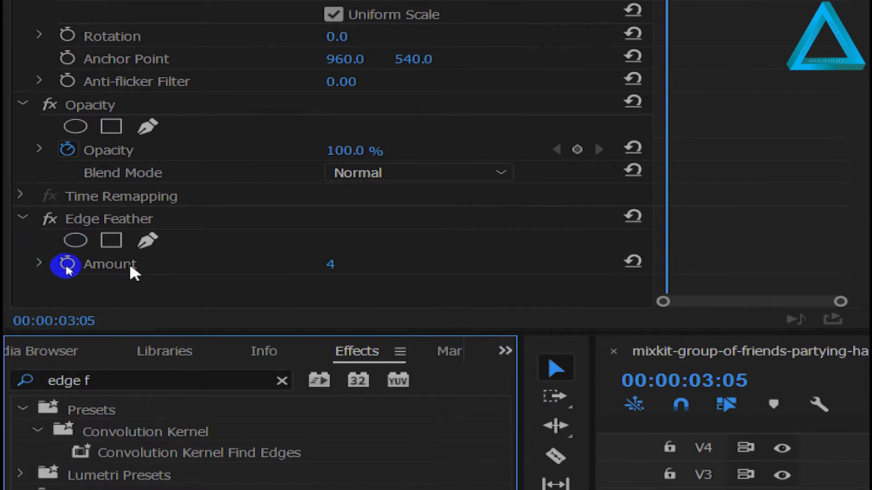
{"action": "left_click", "coordinate": [362, 257]}
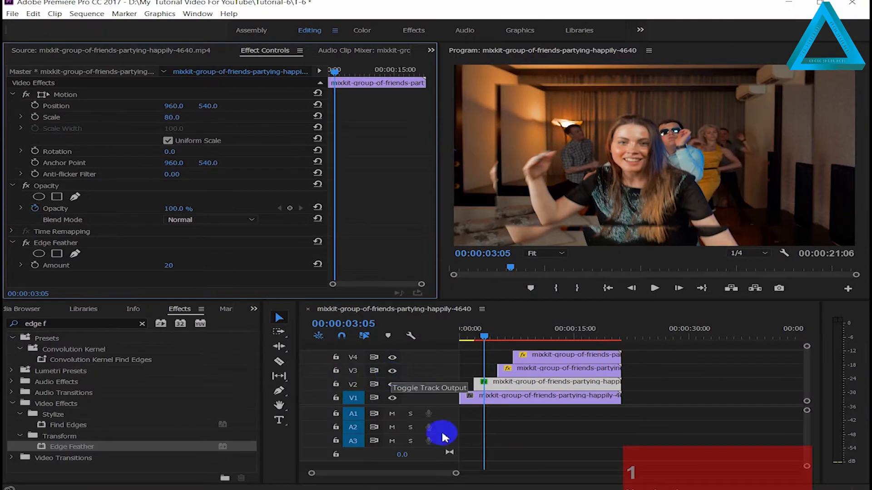
Copy the Edge Feather effect from the V2 clip and paste it onto the V3 clip
{"action": "left_click", "coordinate": [529, 386]}
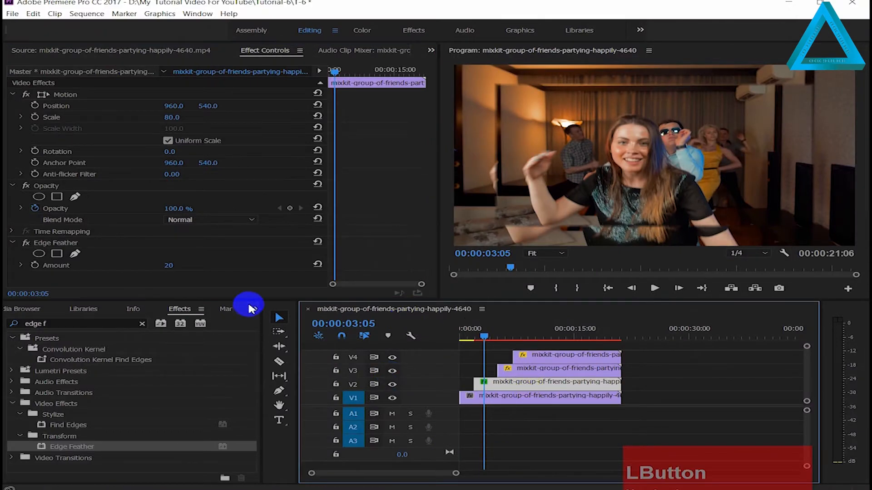
{"action": "left_click", "coordinate": [54, 244]}
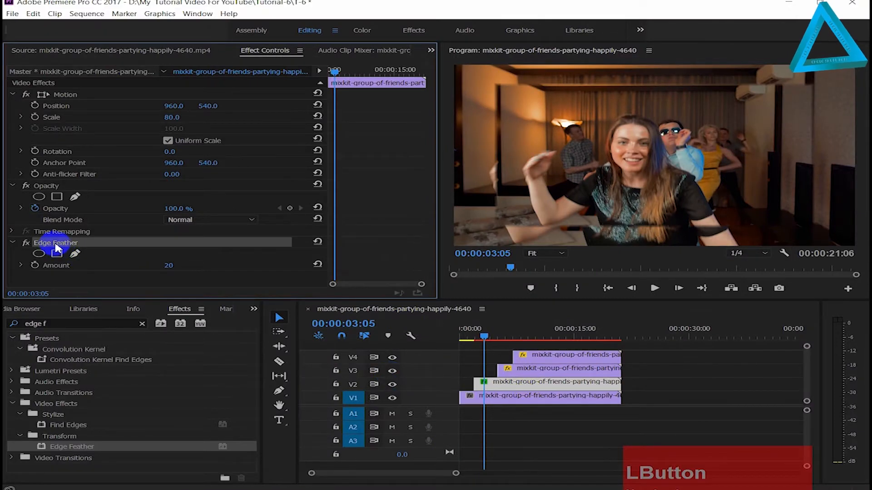
{"action": "left_click", "coordinate": [33, 14]}
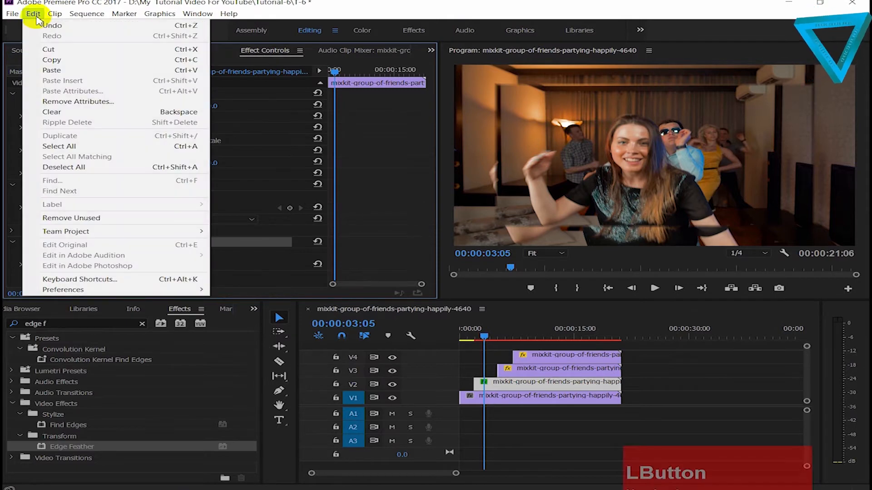
{"action": "left_click", "coordinate": [51, 60]}
{"action": "left_click", "coordinate": [517, 355]}
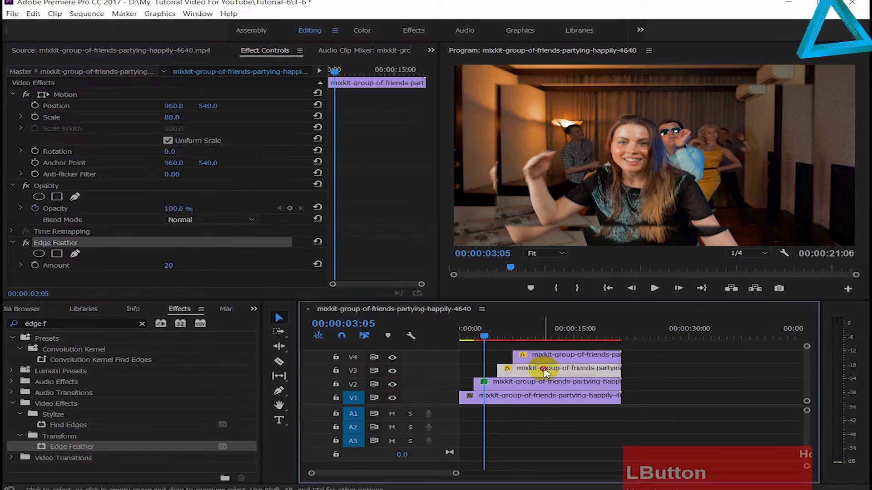
{"action": "left_click", "coordinate": [40, 15]}
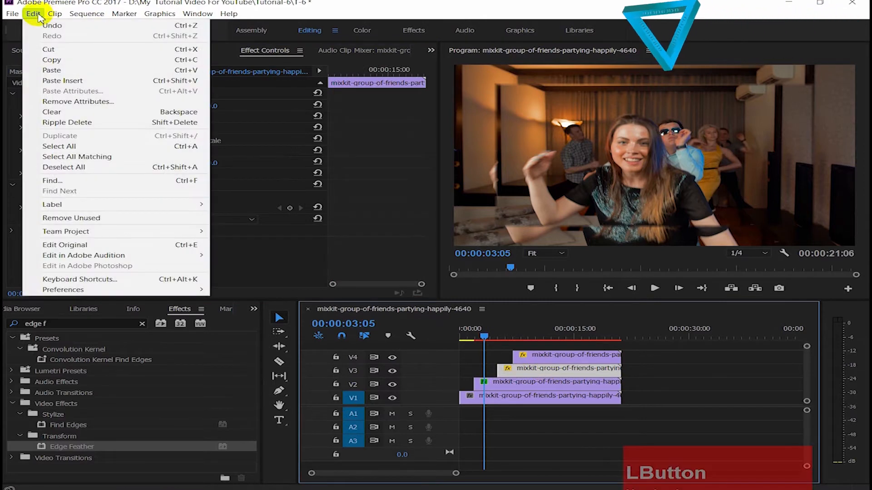
{"action": "left_click", "coordinate": [50, 70]}
Paste the copied Edge Feather effect onto the V4 clip
{"action": "left_click", "coordinate": [529, 369]}
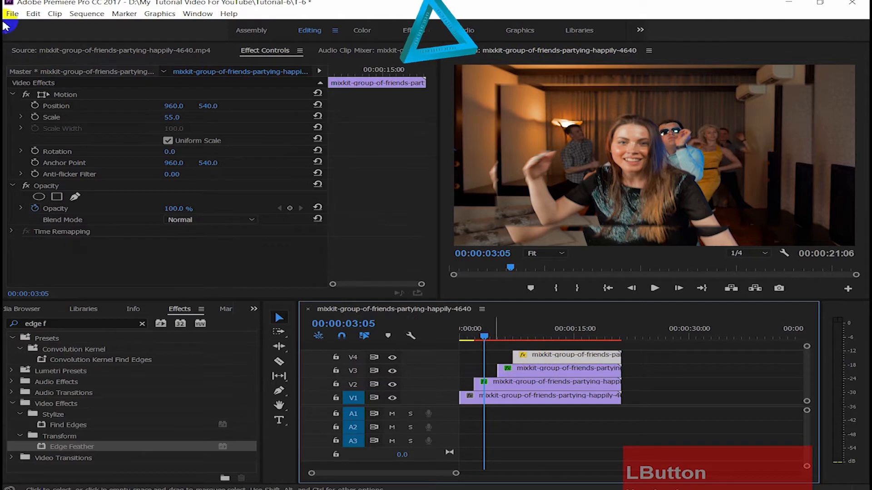
{"action": "left_click", "coordinate": [32, 15]}
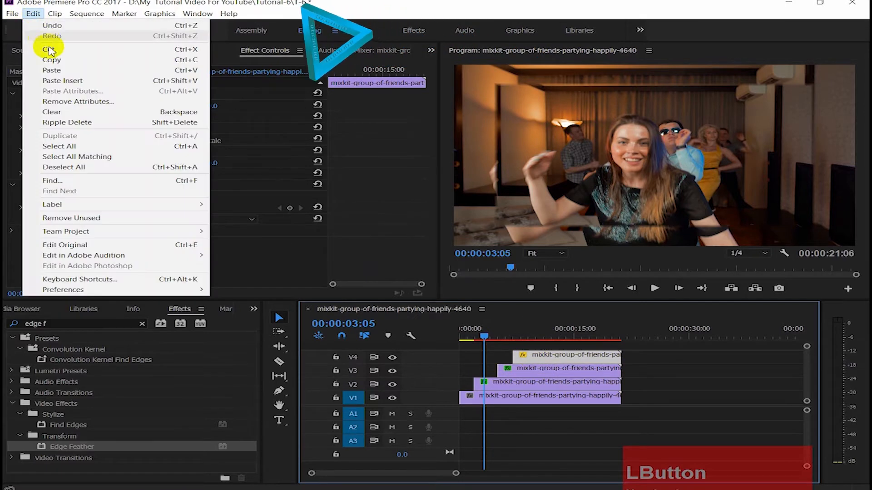
{"action": "left_click", "coordinate": [53, 70]}
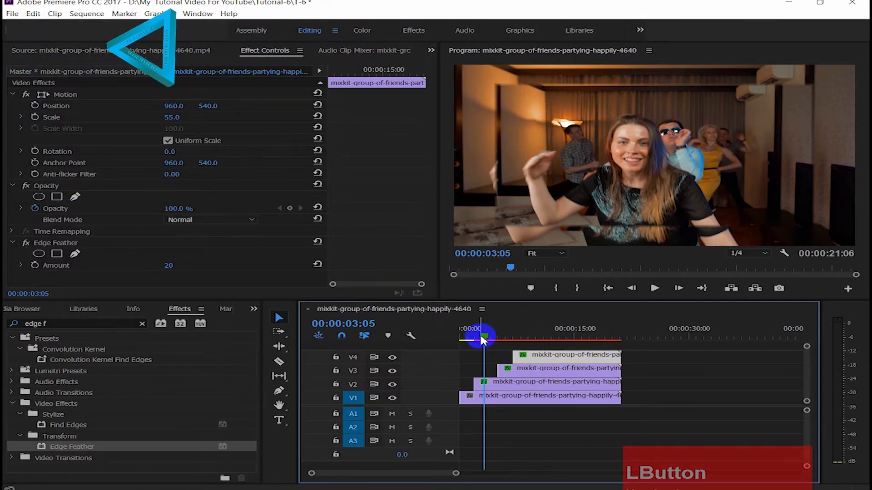
Play the sequence from its start to preview the feathered edges on the stacked clips
{"action": "left_click_drag", "start_coordinate": [485, 340], "coordinate": [445, 339]}
{"action": "key", "text": "space"}
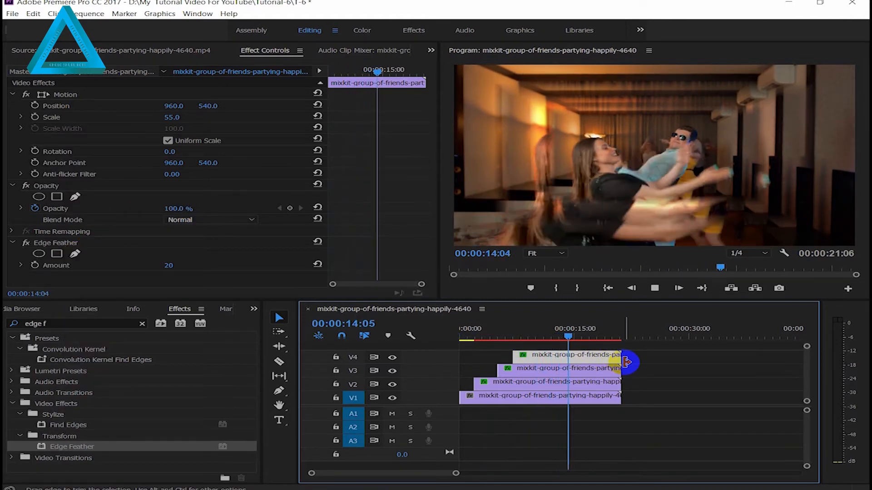
{"action": "key", "text": "space"}
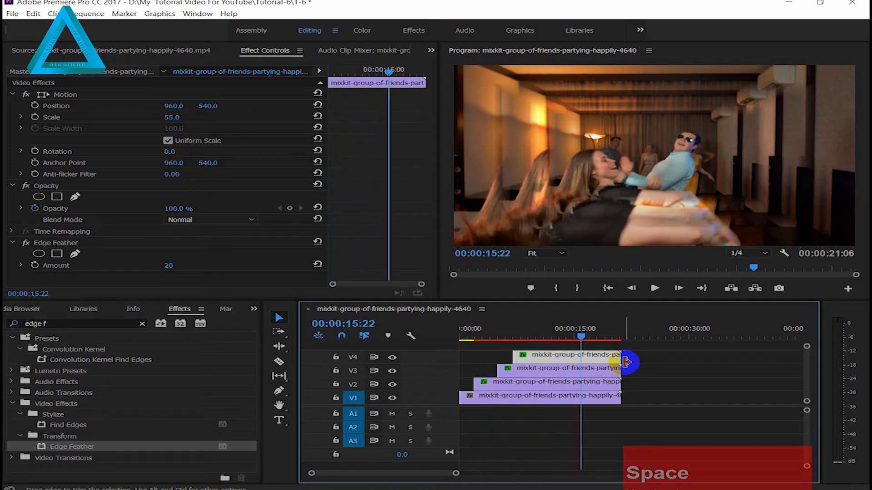
Trim the ends of the V2, V3 and V4 clips to about 15, 18 and 16 seconds on the timeline
{"action": "left_click_drag", "start_coordinate": [583, 342], "coordinate": [583, 342]}
{"action": "left_click_drag", "start_coordinate": [611, 382], "coordinate": [586, 384]}
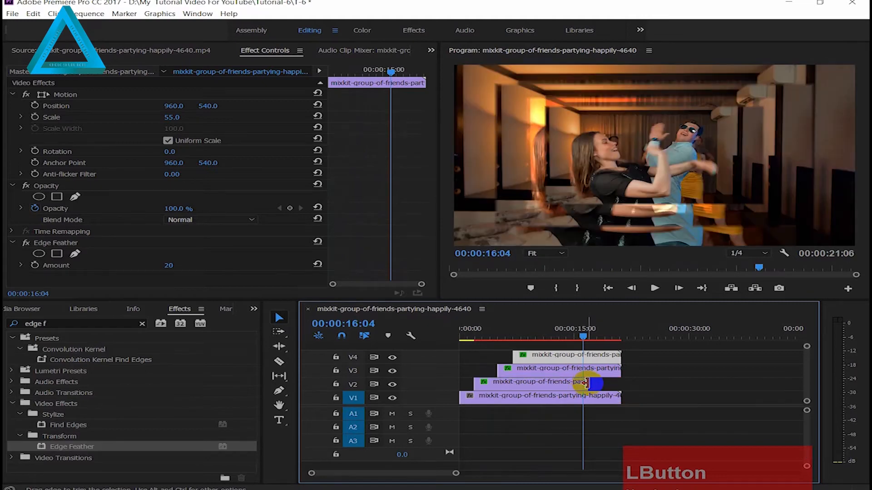
{"action": "left_click_drag", "start_coordinate": [616, 371], "coordinate": [582, 357]}
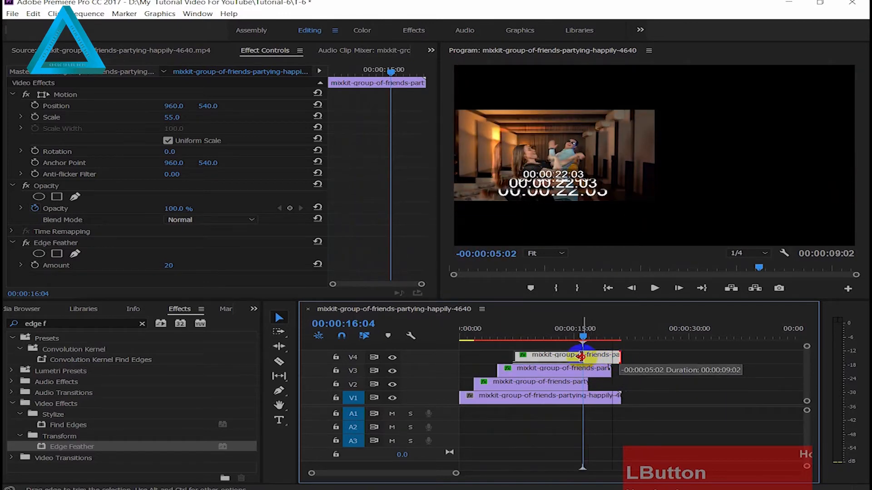
{"action": "left_click_drag", "start_coordinate": [573, 357], "coordinate": [574, 357]}
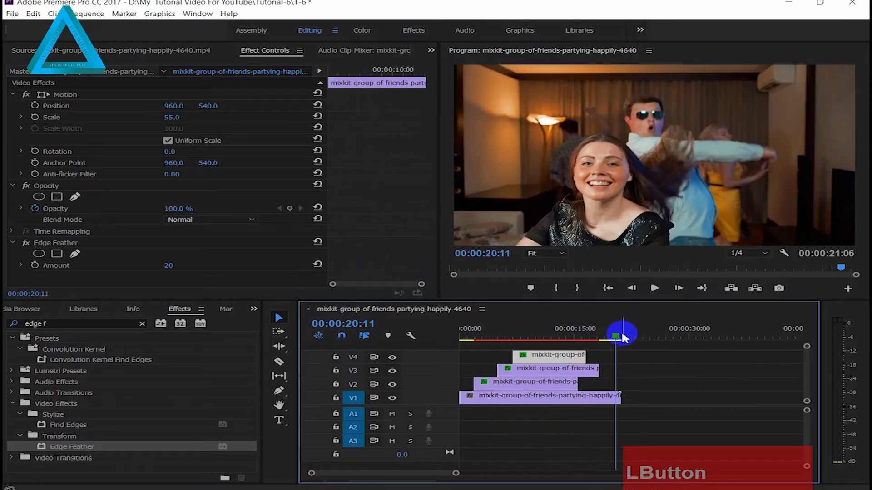
Play the sequence from 00:00:00:00 to preview the trimmed clip stack
{"action": "left_click_drag", "start_coordinate": [624, 337], "coordinate": [458, 344]}
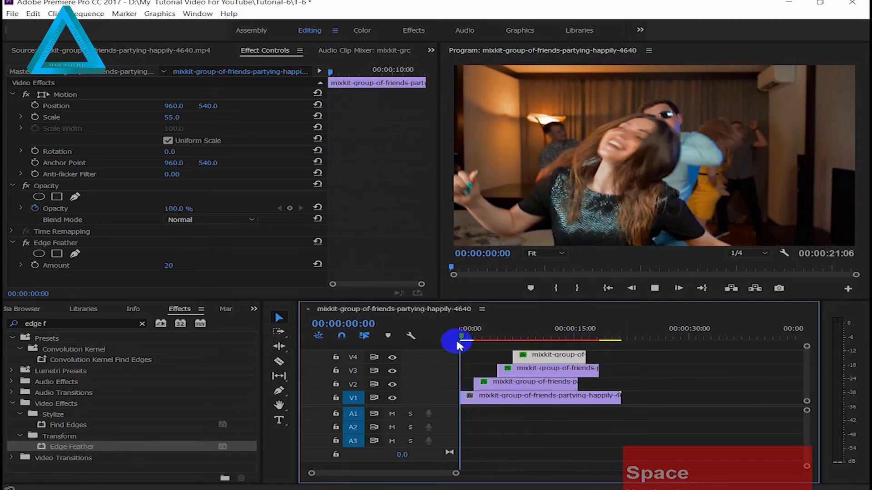
{"action": "key", "text": "space"}
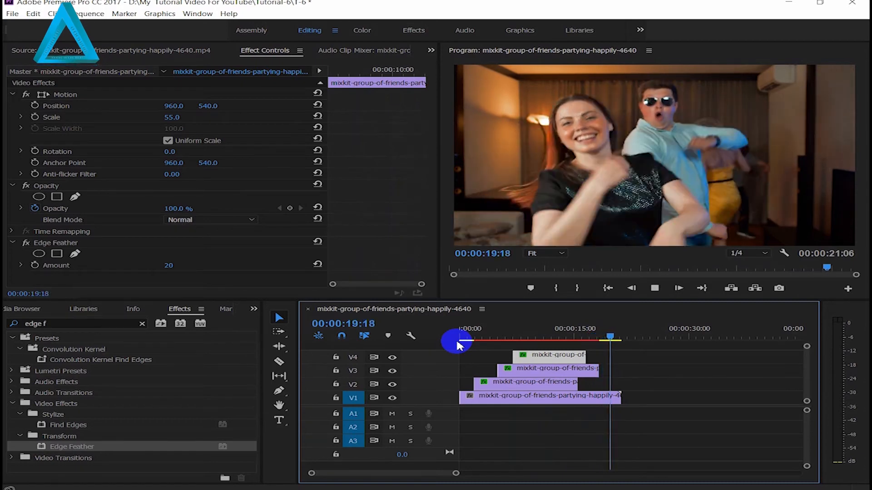
{"action": "key", "text": "space"}
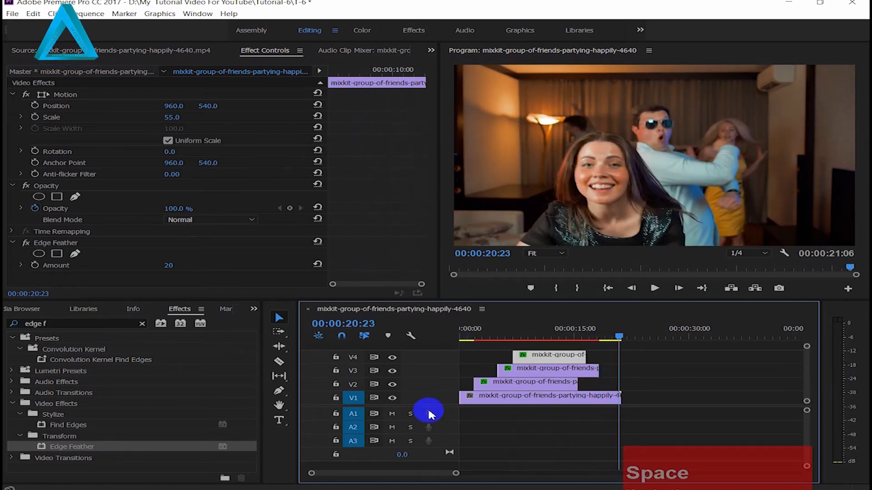
Add the audio file 194428282.mp3 to track A1, starting in line with the beginning of the V2 clip
{"action": "left_click", "coordinate": [524, 336]}
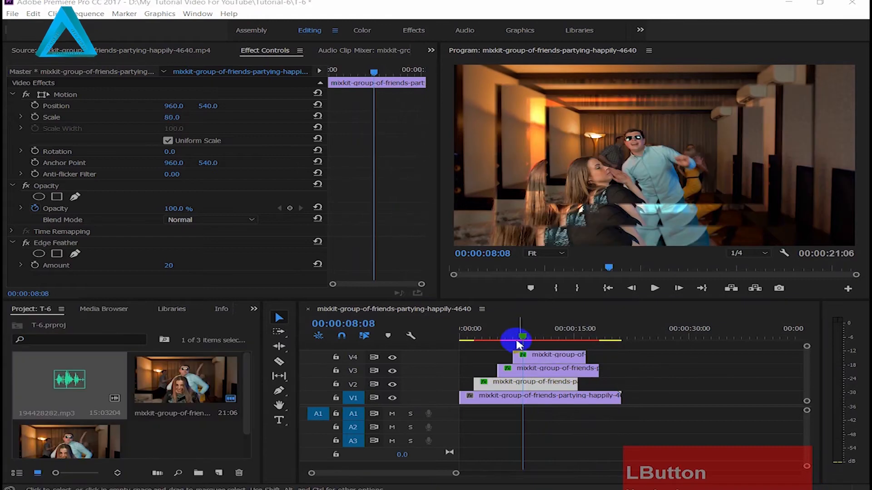
{"action": "mouse_move", "coordinate": [518, 343]}
{"action": "left_mouse_down"}
{"action": "mouse_move", "coordinate": [564, 340]}
{"action": "mouse_move", "coordinate": [486, 345]}
{"action": "mouse_move", "coordinate": [506, 350]}
{"action": "left_mouse_up"}
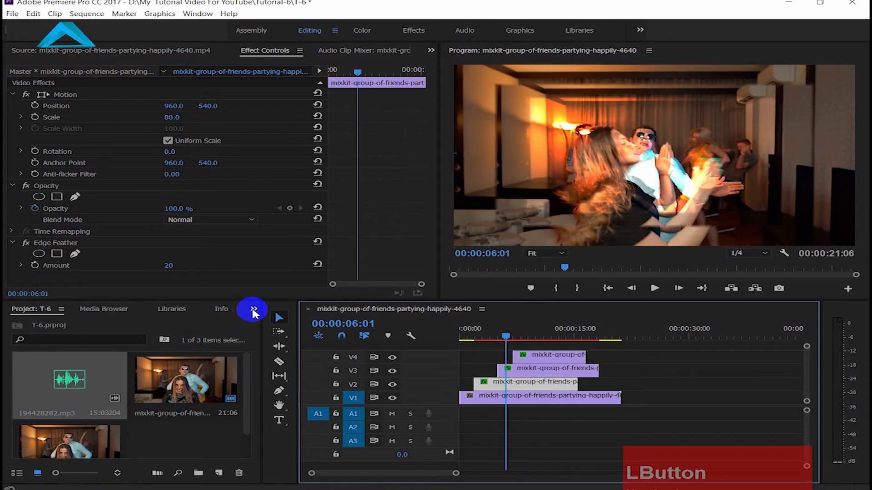
{"action": "left_click", "coordinate": [80, 386]}
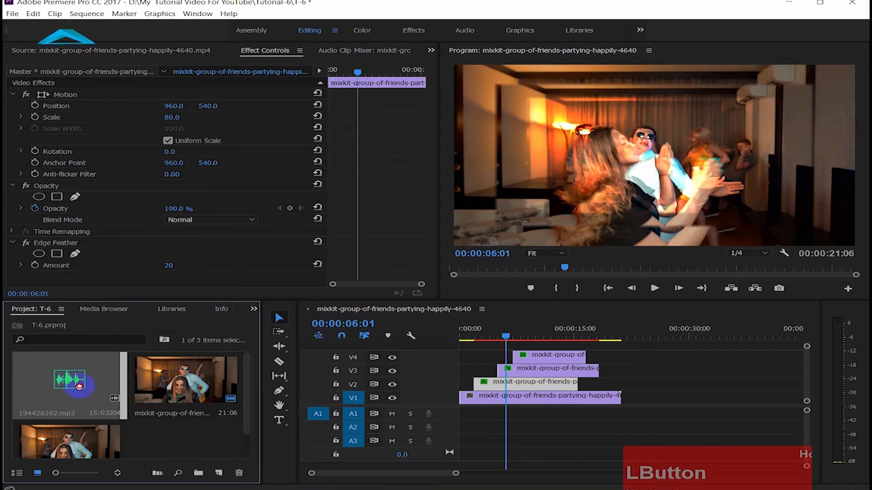
{"action": "left_click_drag", "start_coordinate": [336, 413], "coordinate": [479, 412]}
Play the sequence from its start to preview the clips together with the added music
{"action": "left_click_drag", "start_coordinate": [507, 344], "coordinate": [444, 345]}
{"action": "key", "text": "space"}
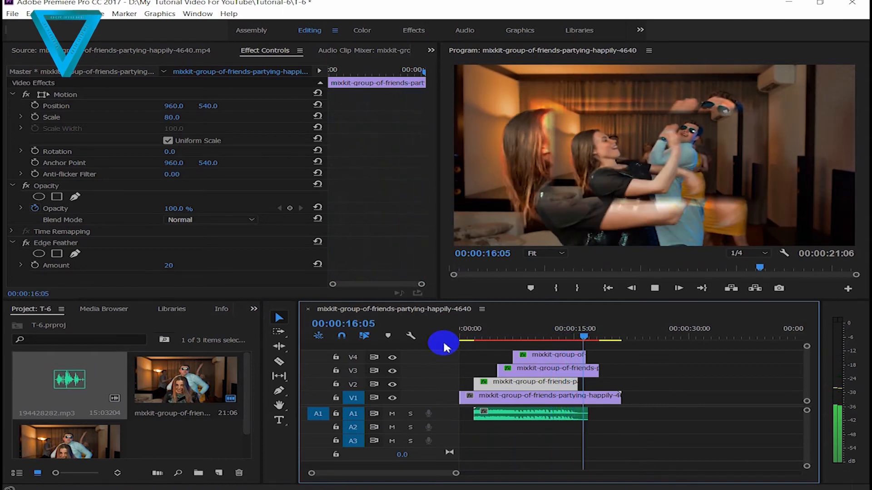
{"action": "key", "text": "space"}
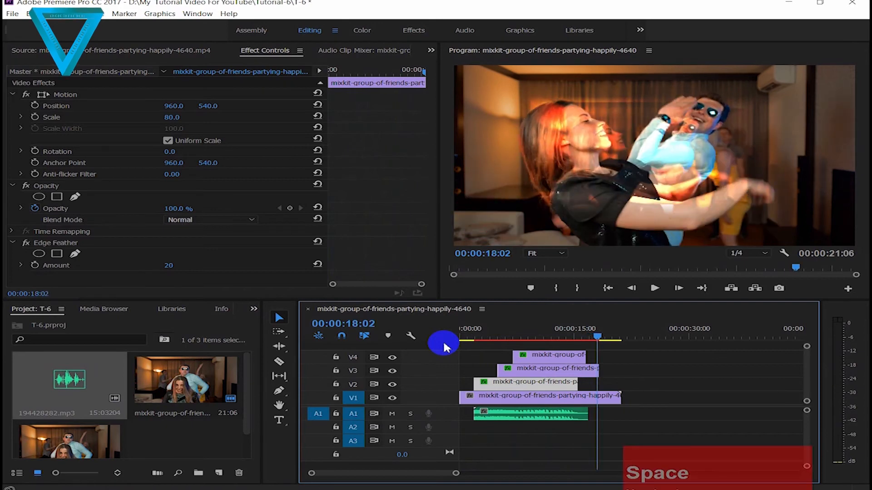
Search the effects for "white" and apply the Black & White effect to the V2 clip
{"action": "left_click", "coordinate": [254, 310]}
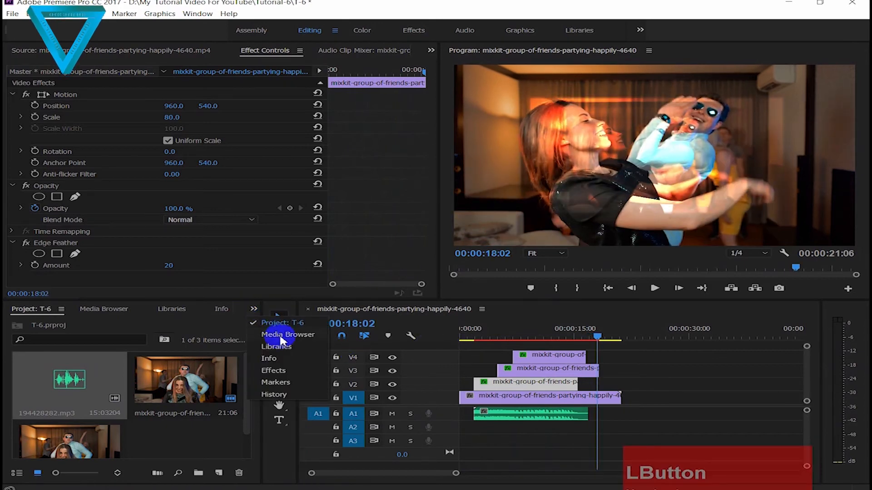
{"action": "left_click", "coordinate": [280, 368]}
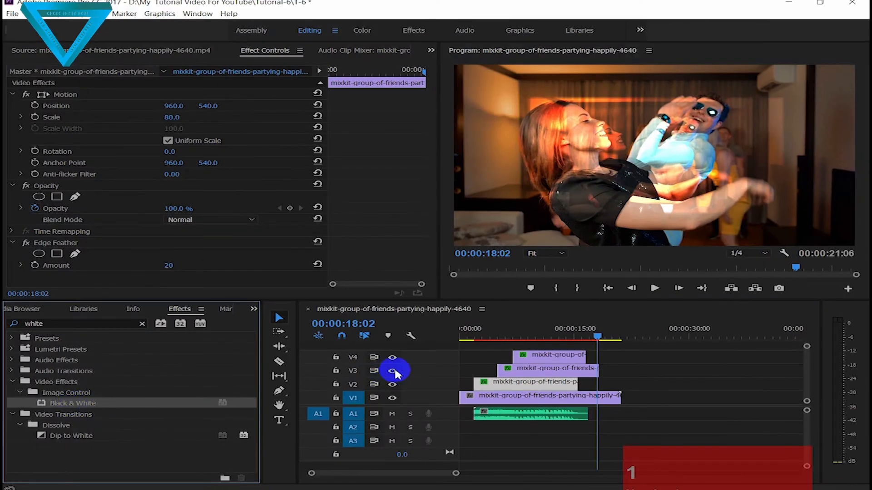
{"action": "left_click", "coordinate": [158, 407]}
{"action": "left_click_drag", "start_coordinate": [74, 408], "coordinate": [505, 387]}
Play the sequence from 00:00:00:00 to preview the Black & White effect on the V2 clip
{"action": "left_click_drag", "start_coordinate": [602, 337], "coordinate": [452, 348]}
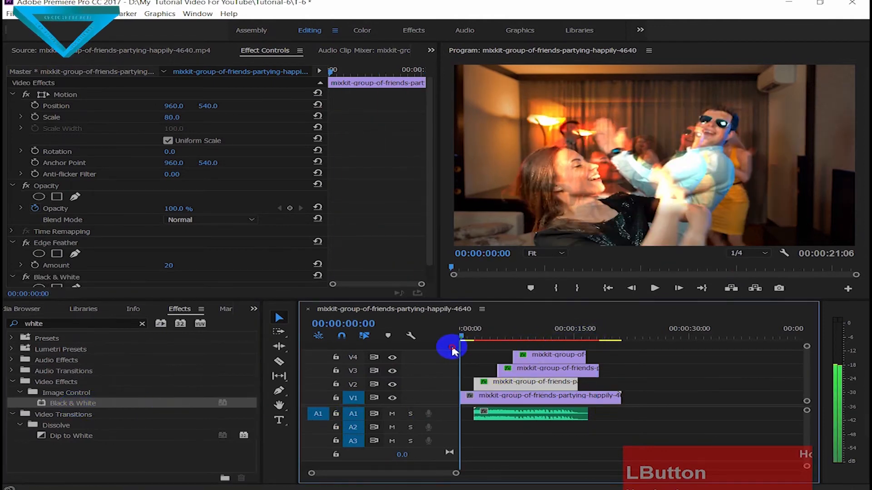
{"action": "key", "text": "space"}
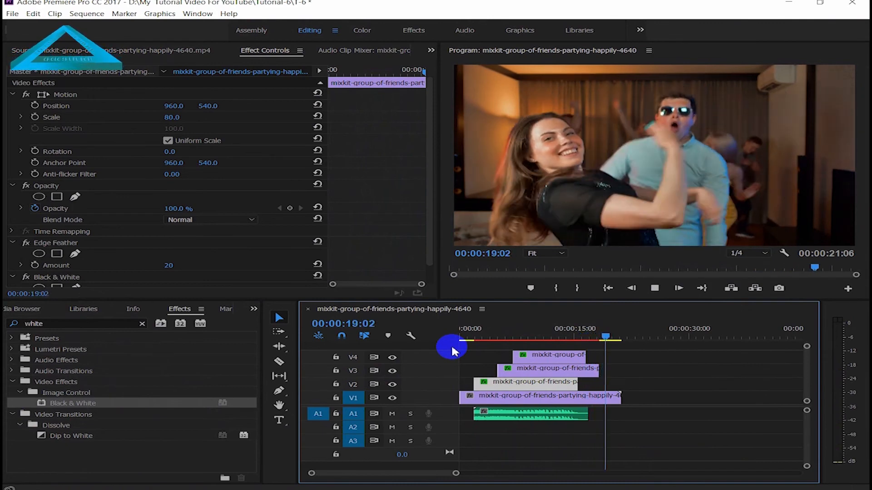
{"action": "key", "text": "space"}
Arrange the A1 audio from the sequence start, with a second piece of 194428282.mp3 filling up to the end of the V1 clip
{"action": "left_click_drag", "start_coordinate": [533, 413], "coordinate": [559, 414]}
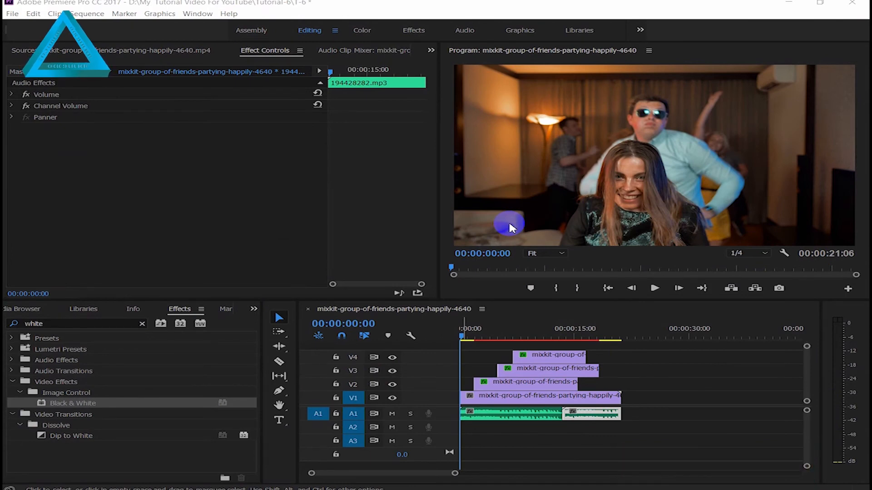
Play the finished sequence from its start to review the echo-frame effect with the full-length audio
{"action": "key", "text": "space"}
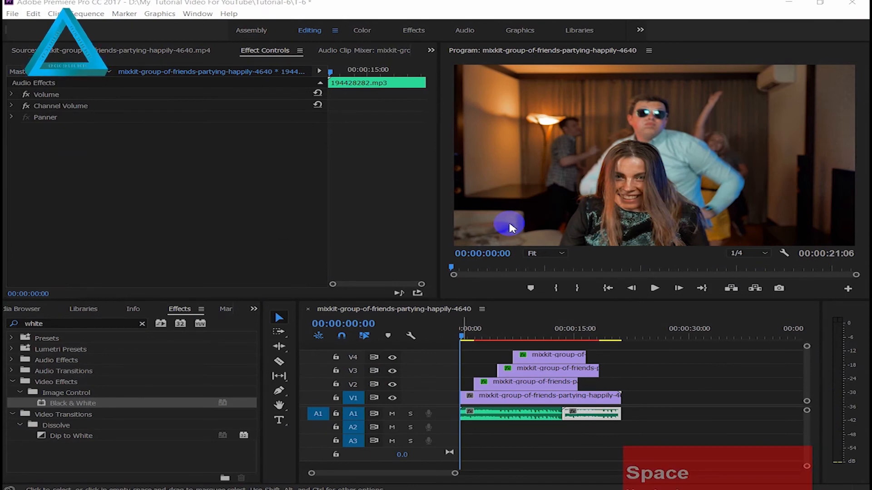
{"action": "left_click", "coordinate": [655, 288]}
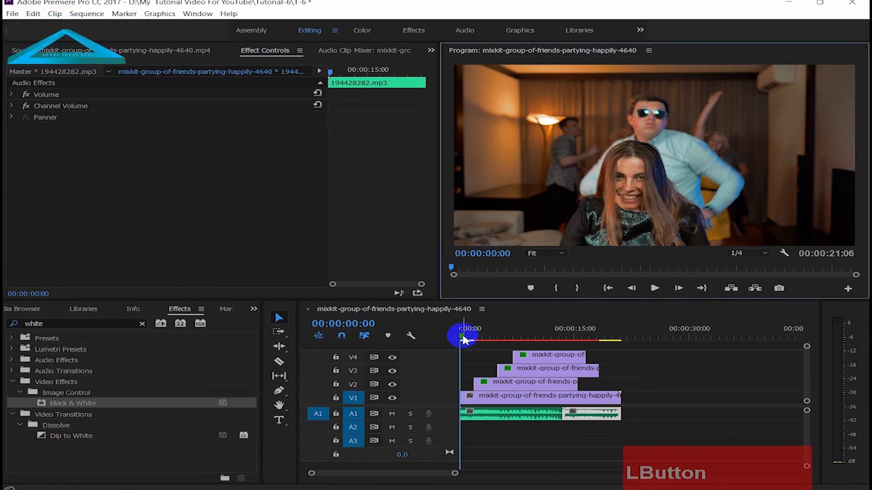
{"action": "left_click_drag", "start_coordinate": [463, 337], "coordinate": [578, 324]}
{"action": "left_click", "coordinate": [650, 291]}
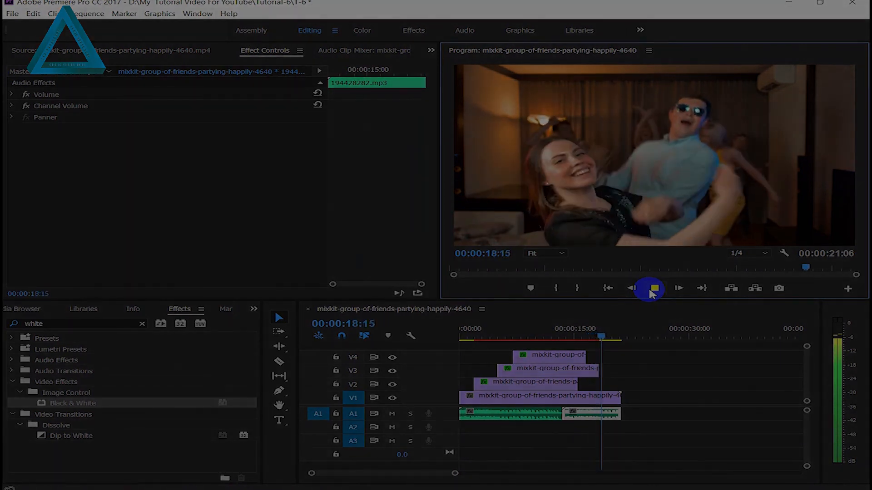
{"action": "key", "text": "space"}
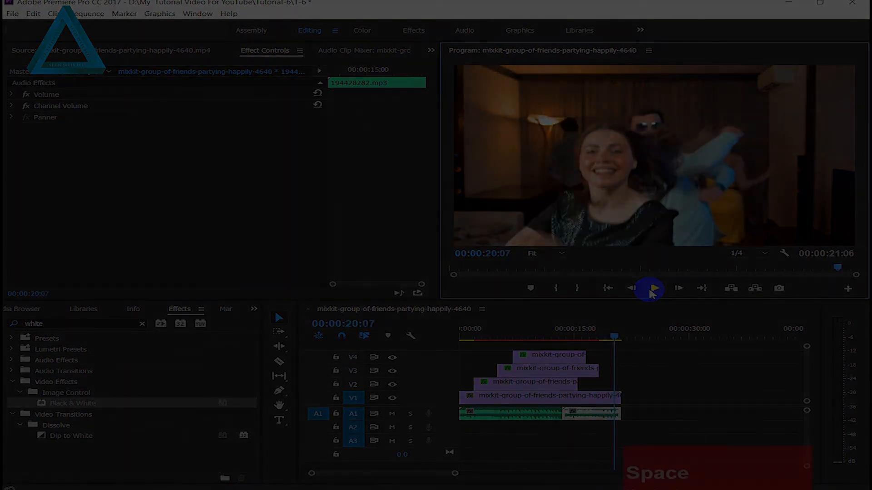